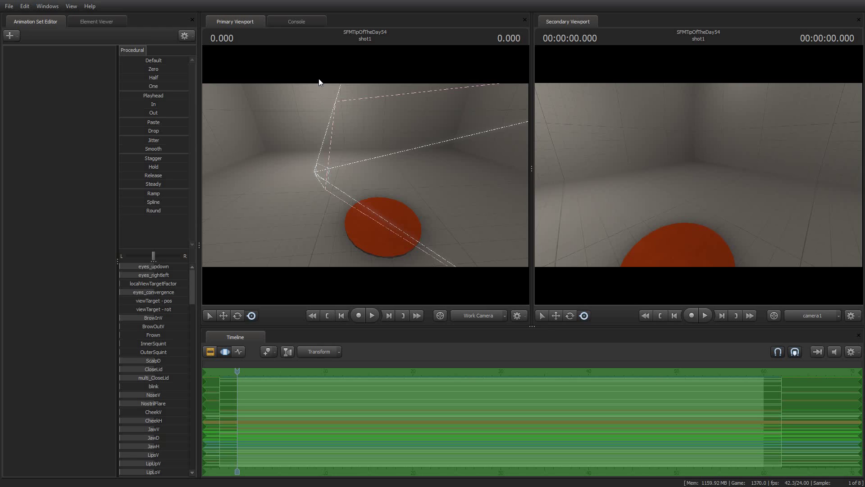
Step: Add the Sniper model as a new animation set, filtering all mods for 'sniperhwm'
click(18, 36)
click(35, 71)
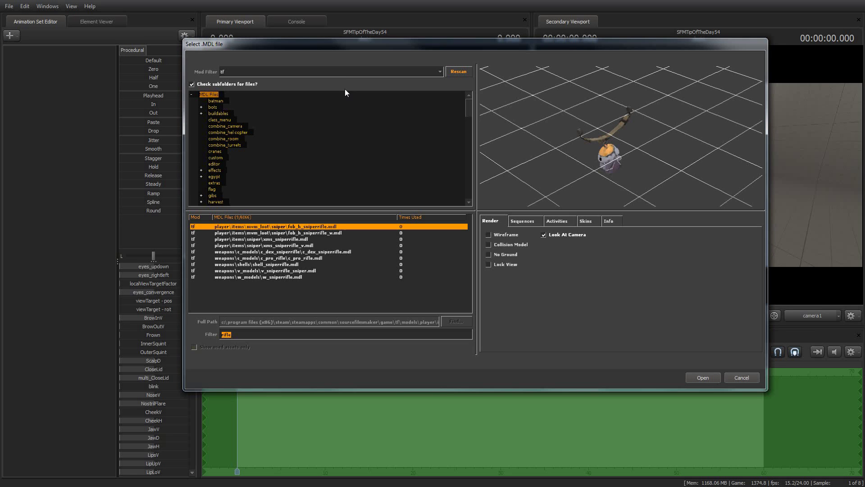
click(345, 73)
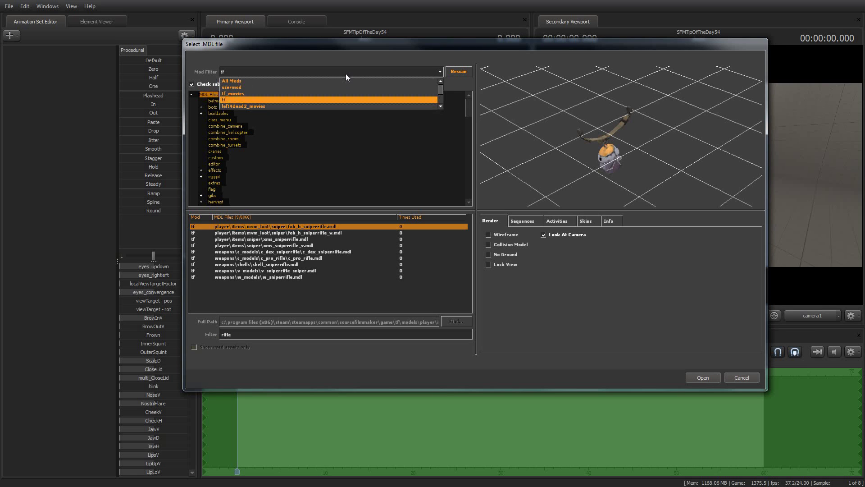
click(324, 80)
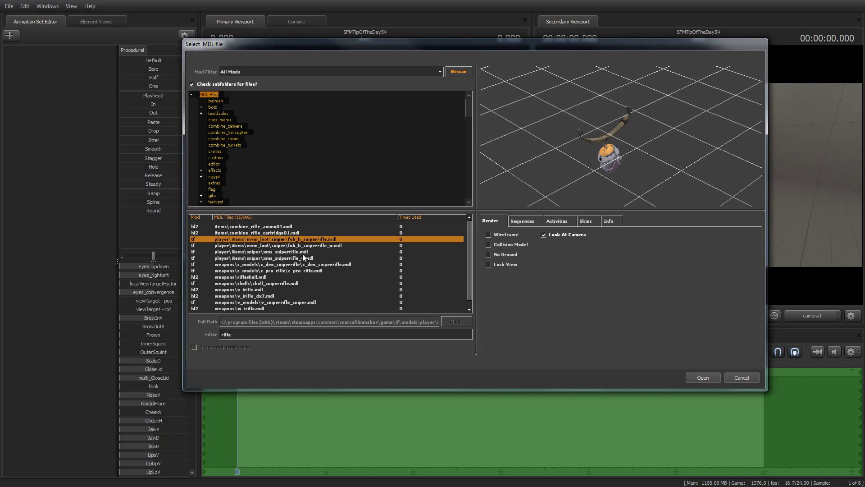
double_click(282, 333)
text(sn)
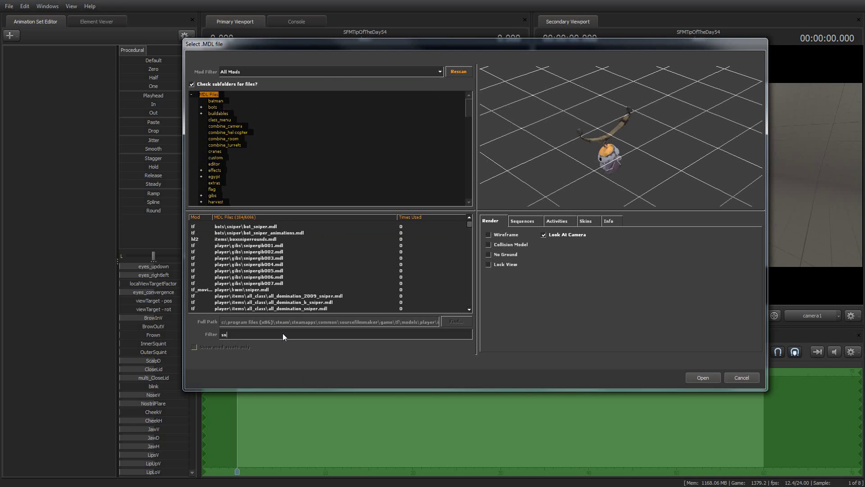
text(iper)
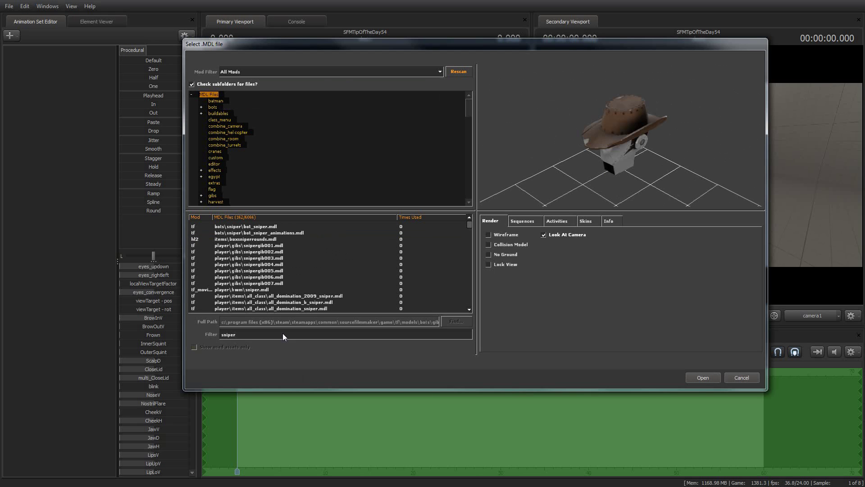
text(hwm\)
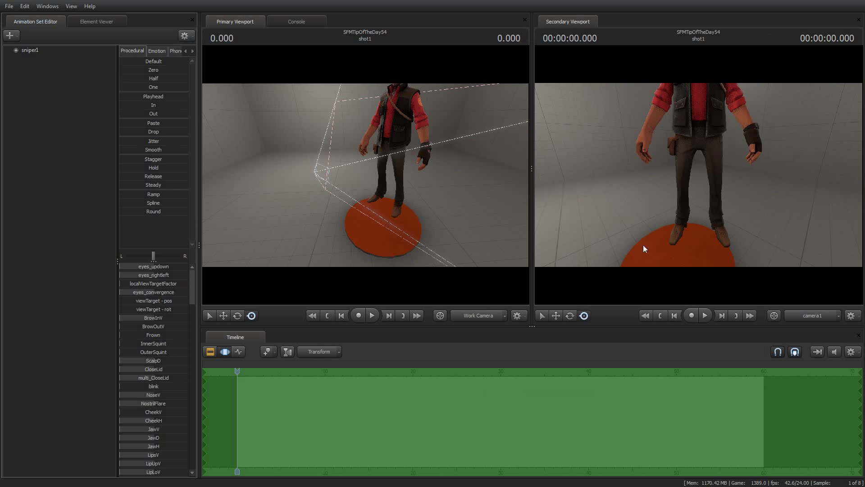
Step: Select sniper1 and fly camera1 closer to frame the Sniper
click(30, 50)
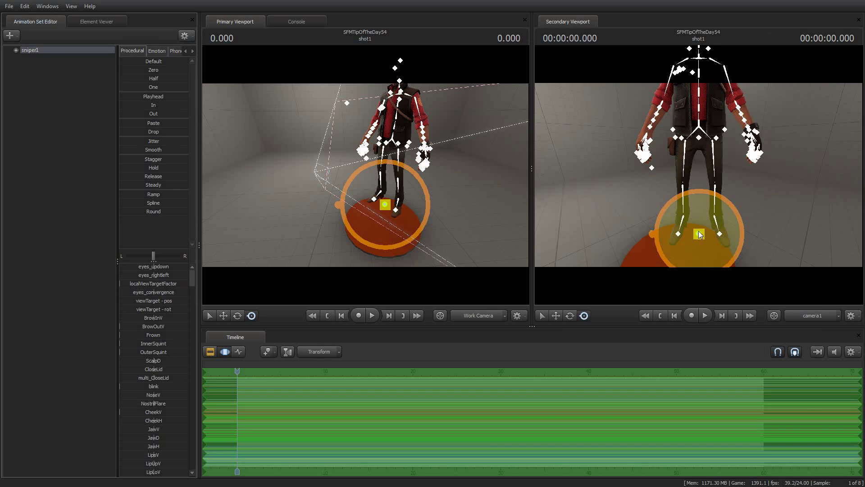
drag(676, 254, 686, 256)
drag(767, 161, 778, 156)
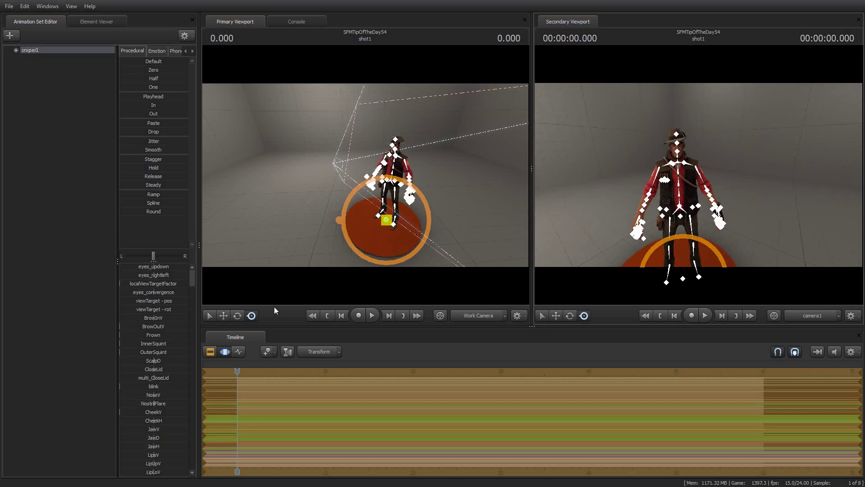
key(Return)
Step: Import the Stand_PRIMARY sequence onto sniper1 in the Clip Editor and preview playback
click(210, 354)
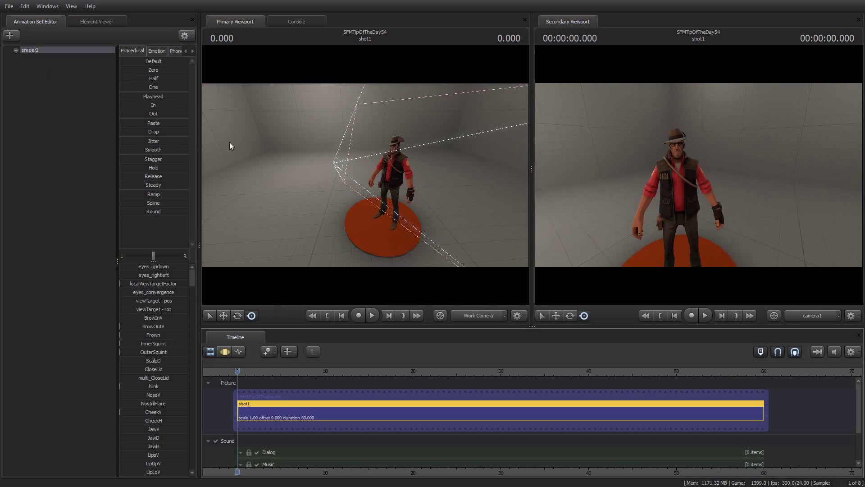
right_click(53, 53)
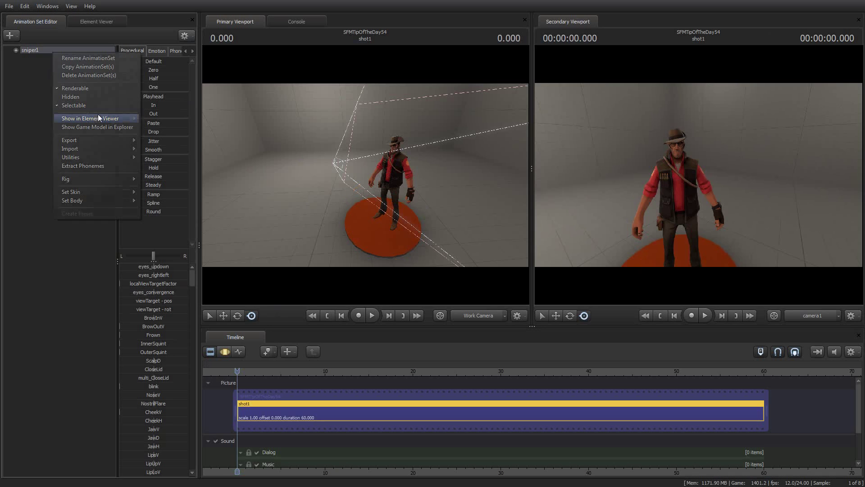
mouse_move(93, 150)
click(155, 159)
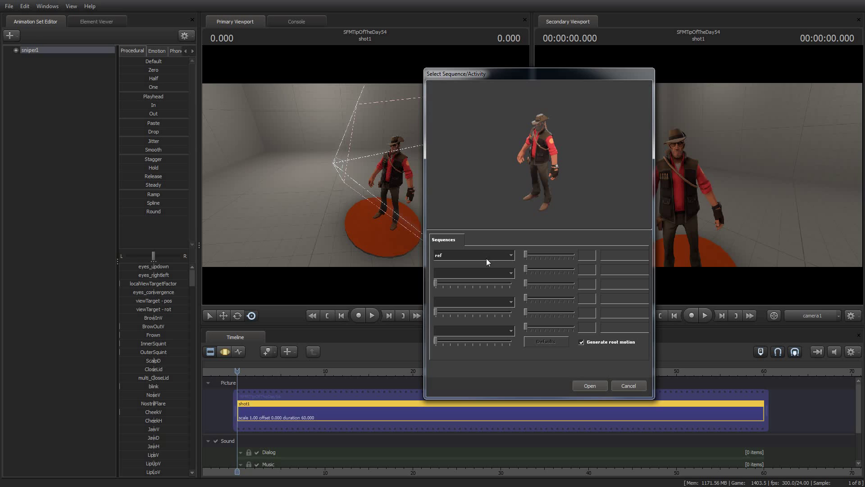
click(510, 255)
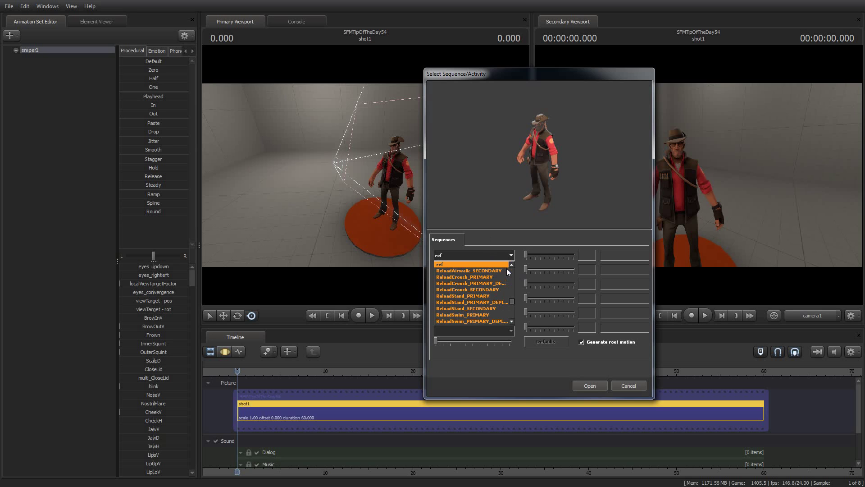
scroll(501, 278, down, 4)
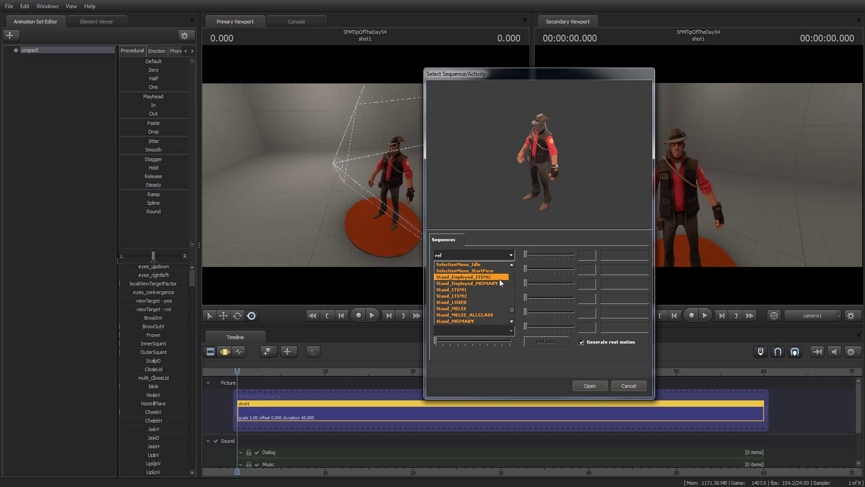
click(479, 320)
click(592, 385)
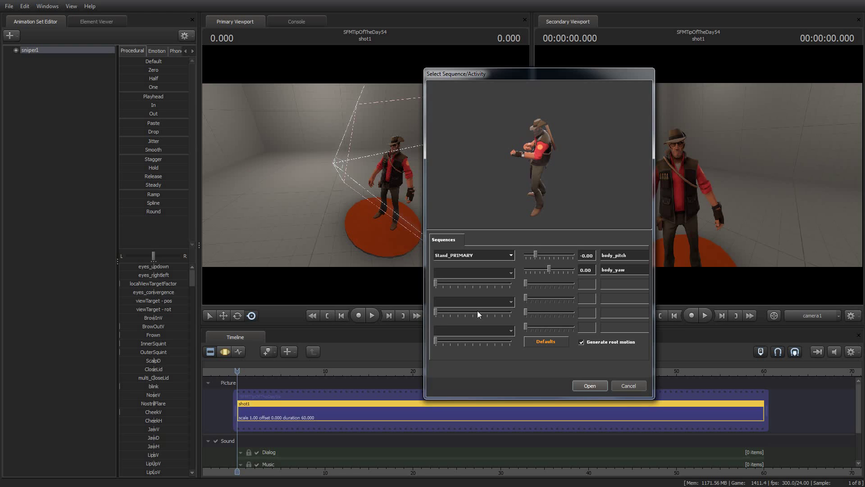
click(590, 385)
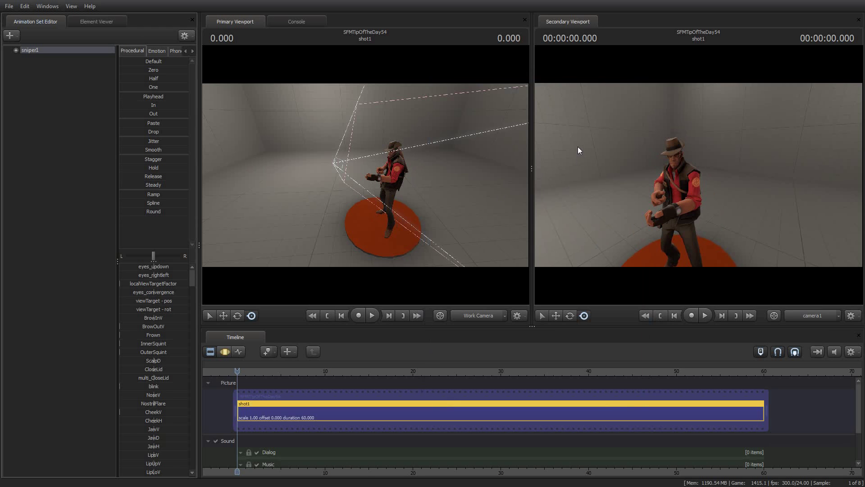
key(space)
key(space)
Step: Attach the rig_biped_simple rig to sniper1
right_click(33, 50)
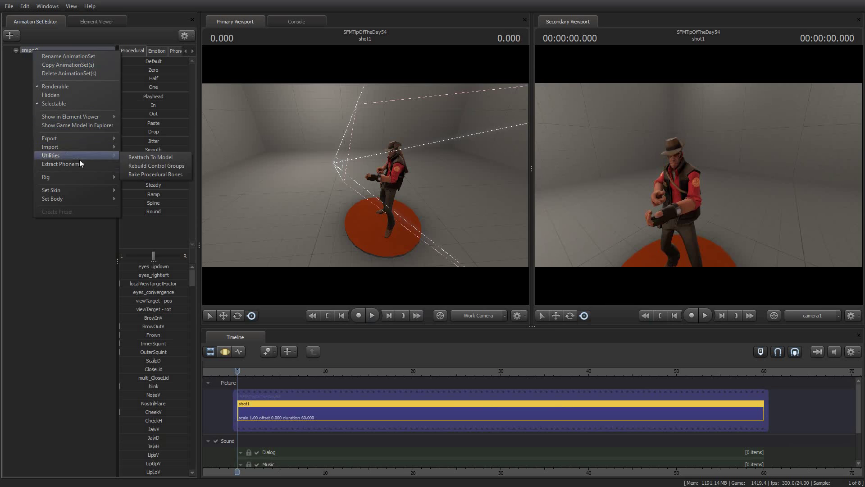
mouse_move(77, 177)
click(142, 201)
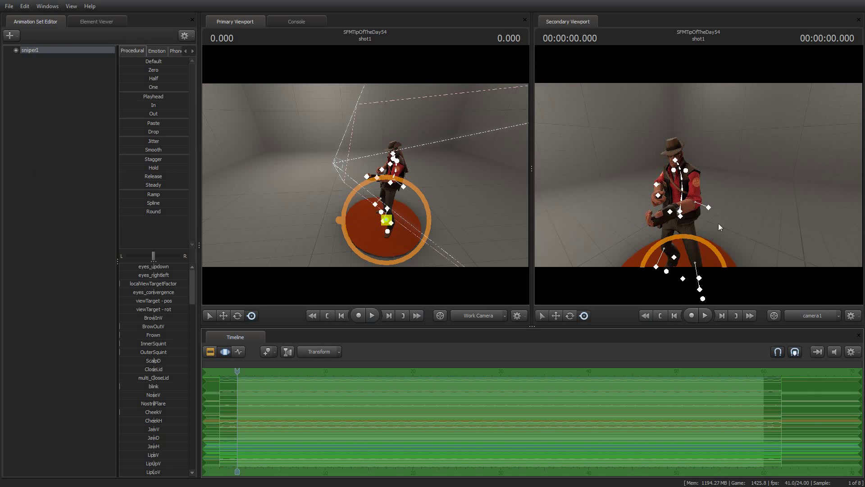
Step: Move the Sniper's left foot control and shift his pelvis control to the left
drag(764, 214, 662, 221)
ctrl+click(661, 222)
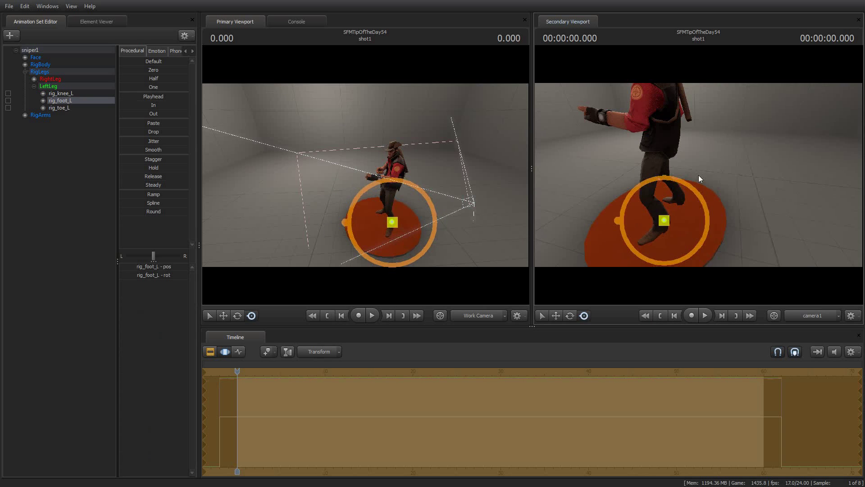
drag(688, 175, 717, 168)
ctrl+click(629, 150)
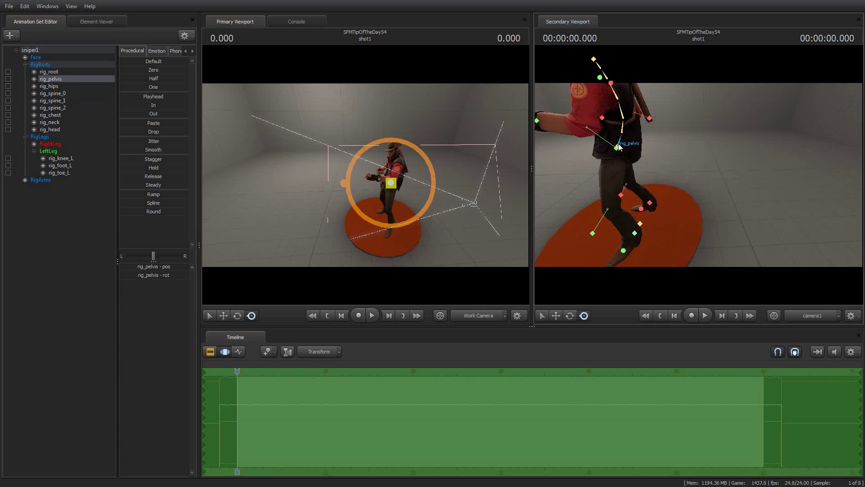
mouse_move(630, 149)
mouse_down()
mouse_move(614, 142)
mouse_move(625, 156)
mouse_move(631, 148)
mouse_up()
Step: Fly camera1 around to the Sniper's front and close in on him
drag(694, 176, 739, 157)
key(a)
key(s)
key(w)
key(a)
key(d)
key(w)
key(a)
key(s)
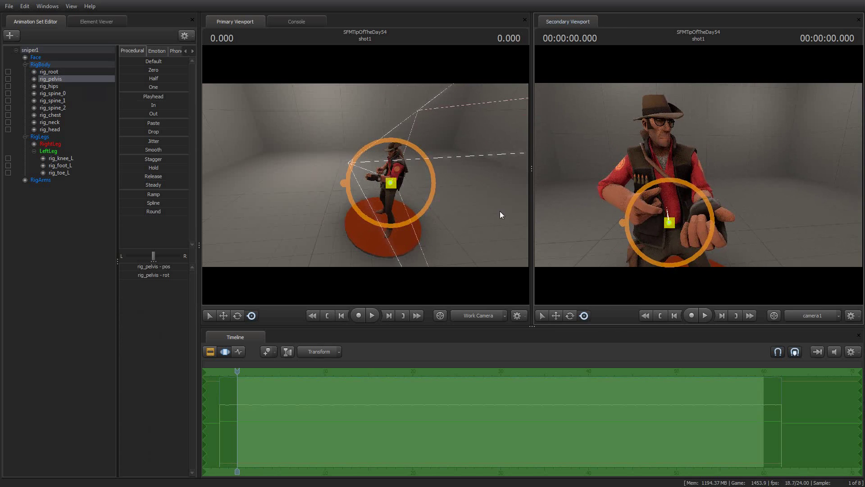
Step: Fly the work camera close to the Sniper's torso from his front and right side
drag(447, 204, 524, 199)
key(w)
key(a)
key(w)
key(a)
key(w)
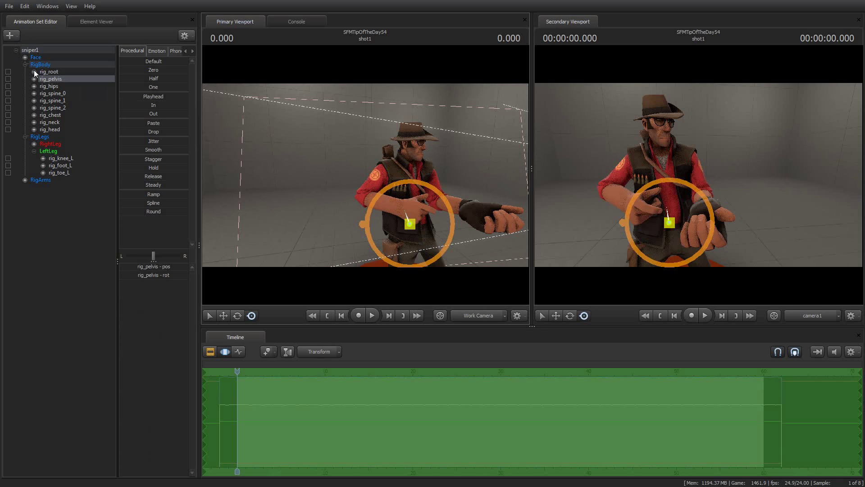
Step: Load weapons\w_models\w_sniperrifle.mdl as a new animation set, filtering the list for 'sniperri'
click(25, 64)
click(18, 36)
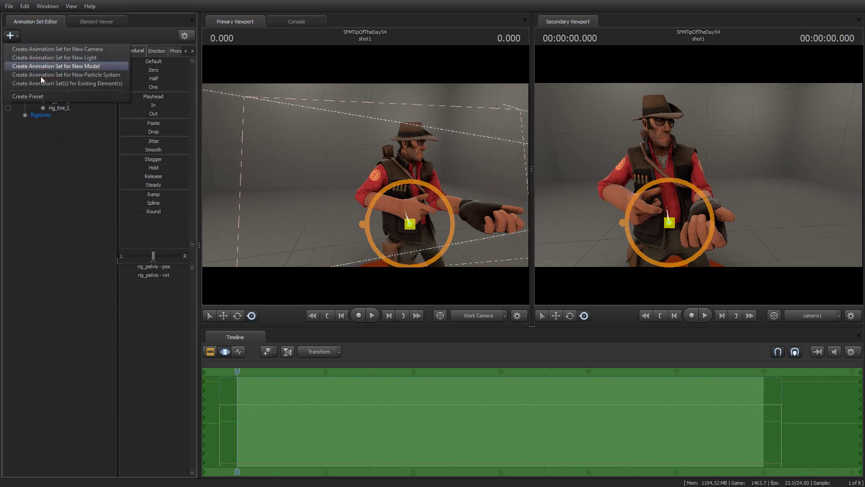
click(47, 68)
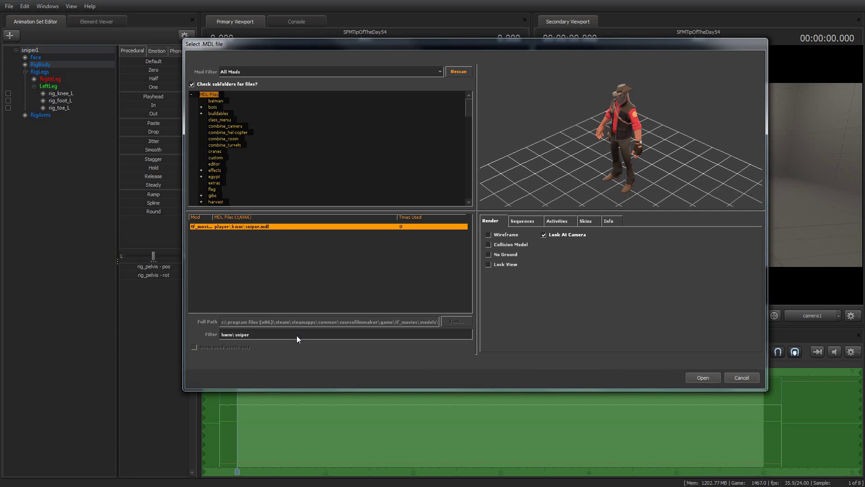
key(ctrl+a)
text(sniperri)
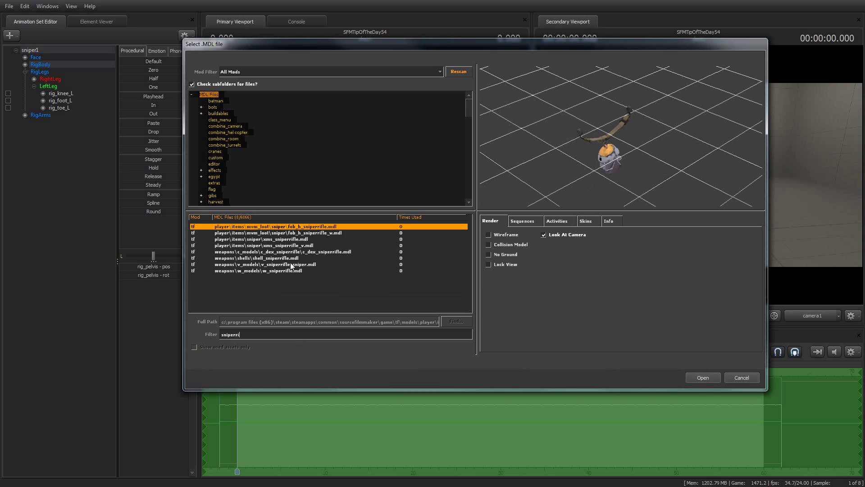
click(294, 271)
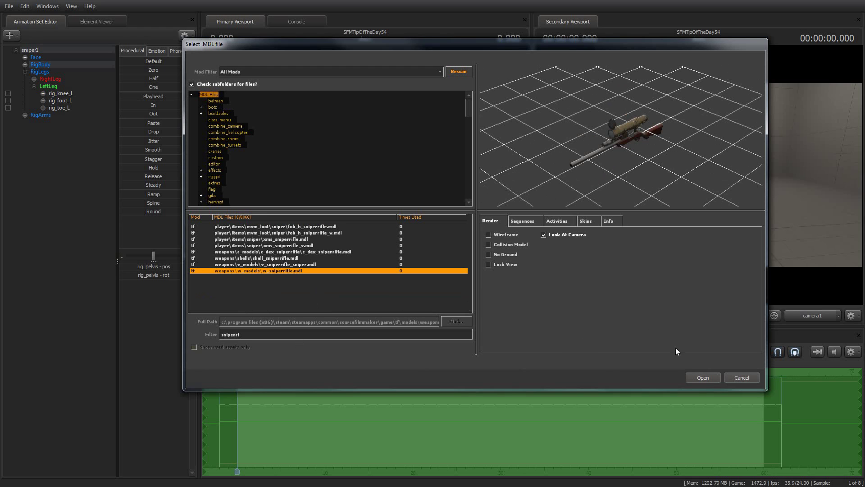
click(702, 378)
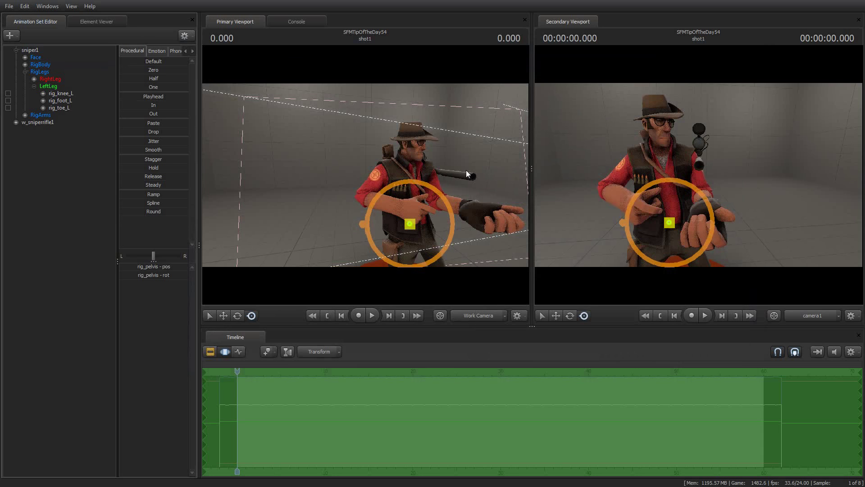
Step: Select w_sniperrifle1 and expand its Other group to reveal weapon_bone
click(38, 124)
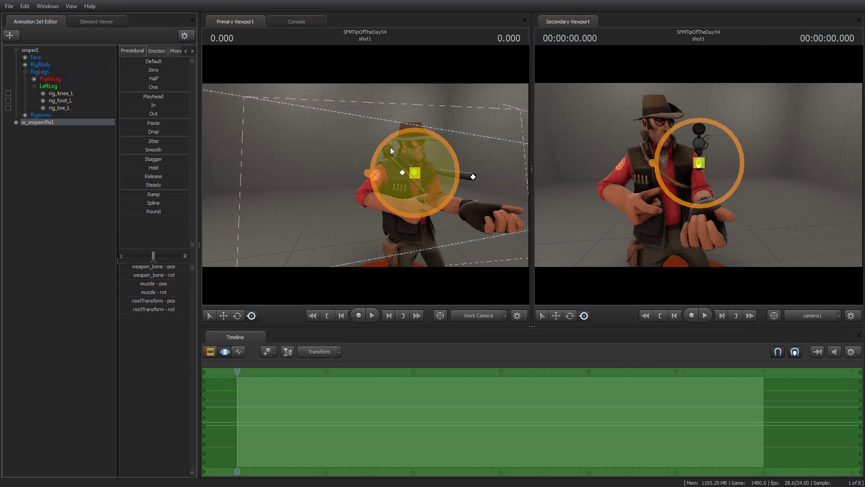
click(16, 122)
click(25, 144)
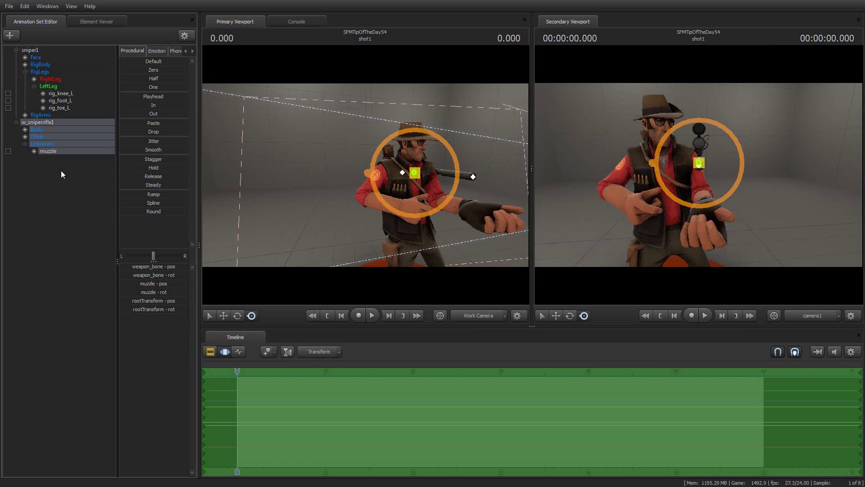
click(25, 145)
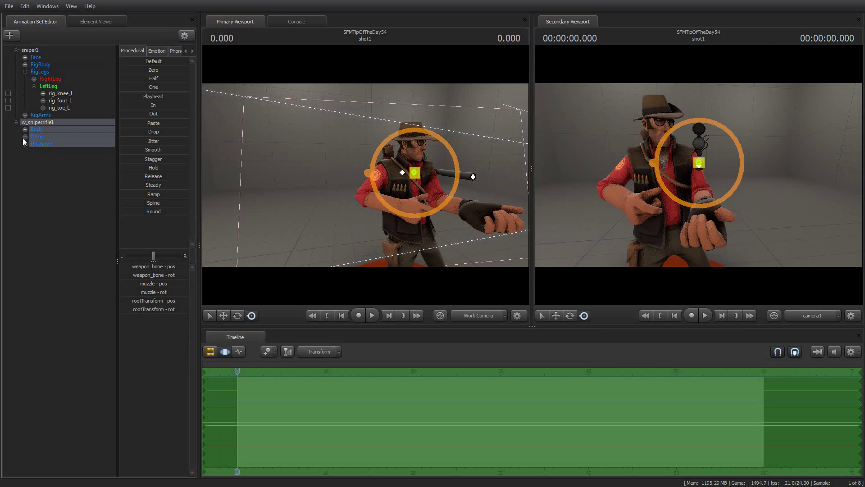
click(25, 137)
Step: Browse sniper1's Face, RigBody, RigLegs and RigArms groups, then fold them all away
click(25, 72)
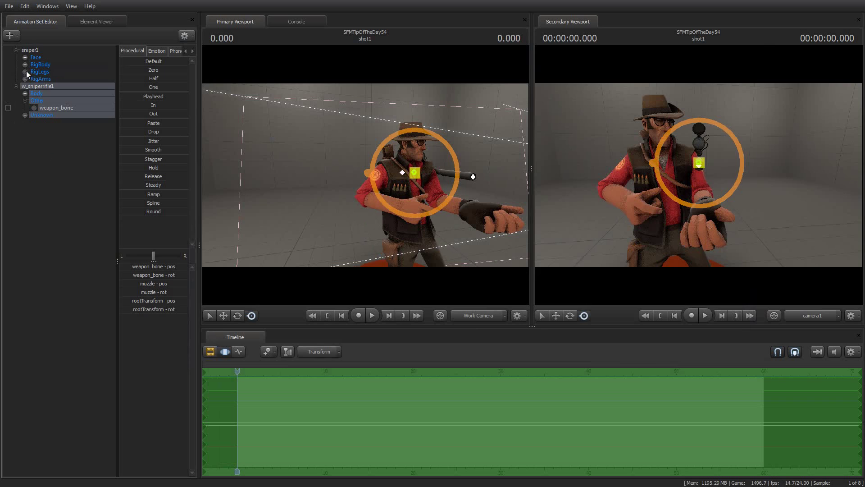
double_click(35, 58)
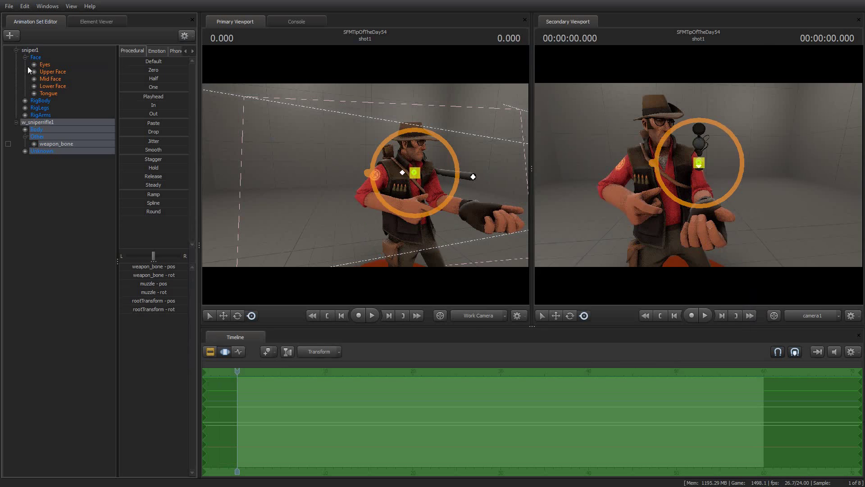
click(25, 101)
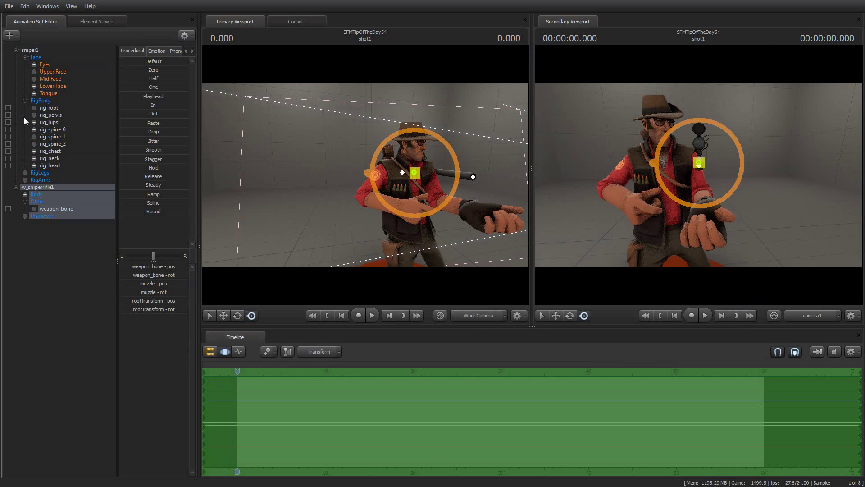
click(25, 173)
click(25, 216)
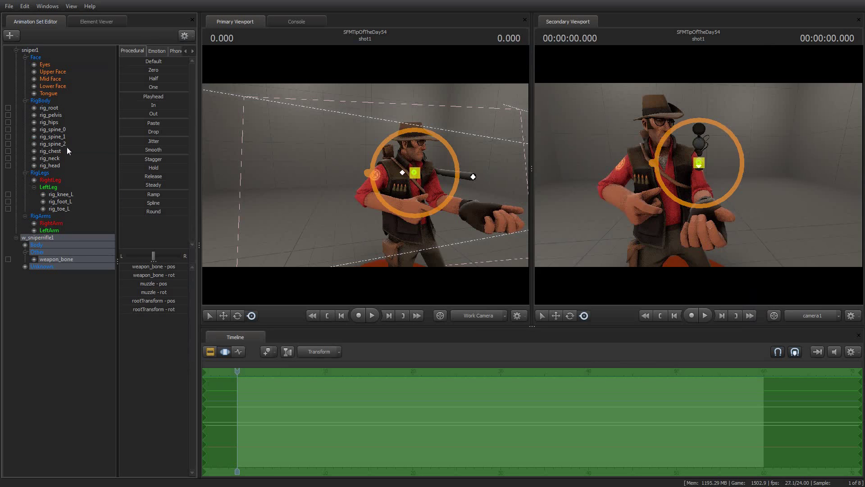
click(25, 101)
click(25, 57)
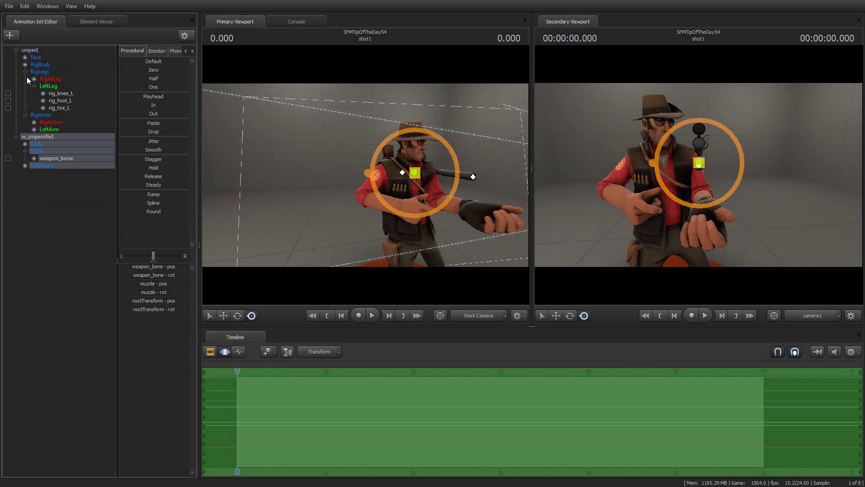
click(25, 72)
click(25, 79)
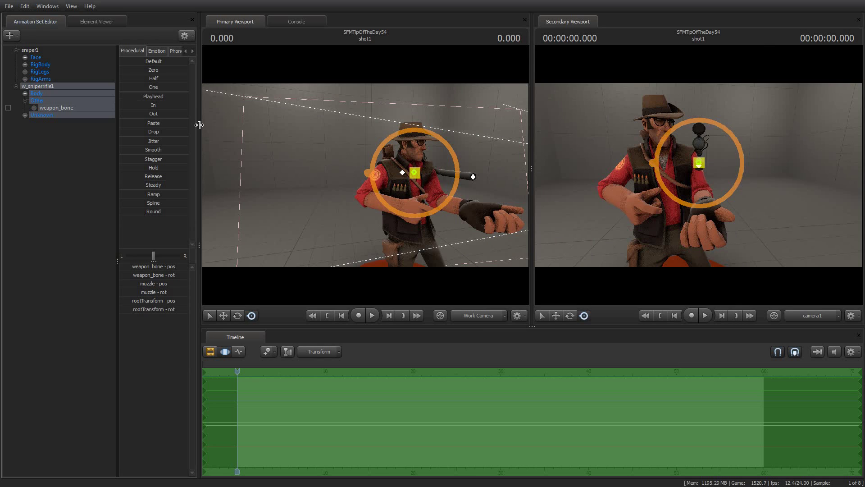
Step: Show hidden controls, lock the rifle's weapon_bone to sniper1's weapon_bone, and zero the rifle
click(194, 36)
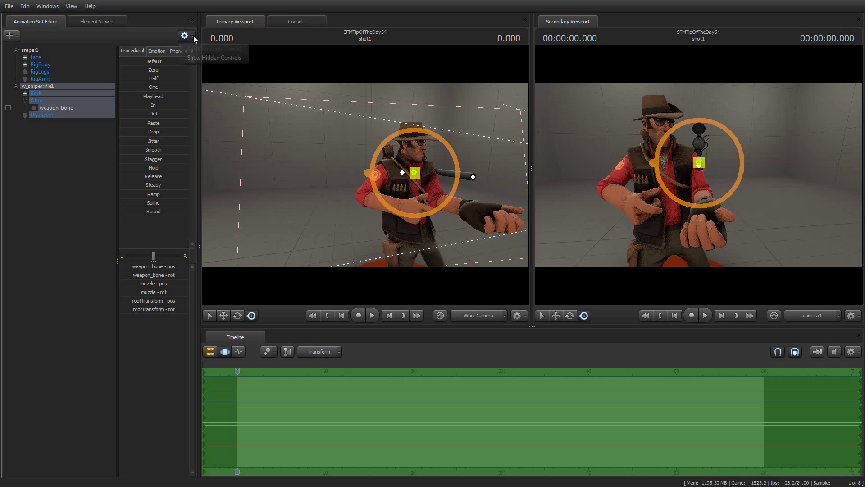
click(205, 57)
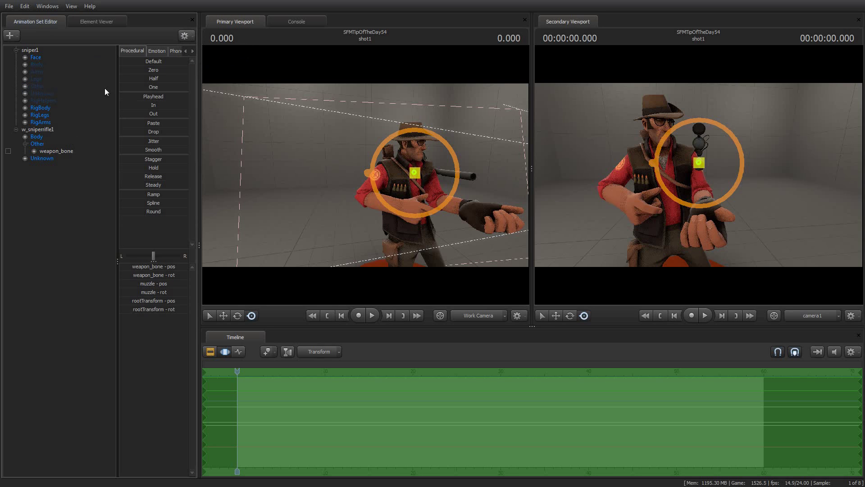
click(24, 87)
click(63, 94)
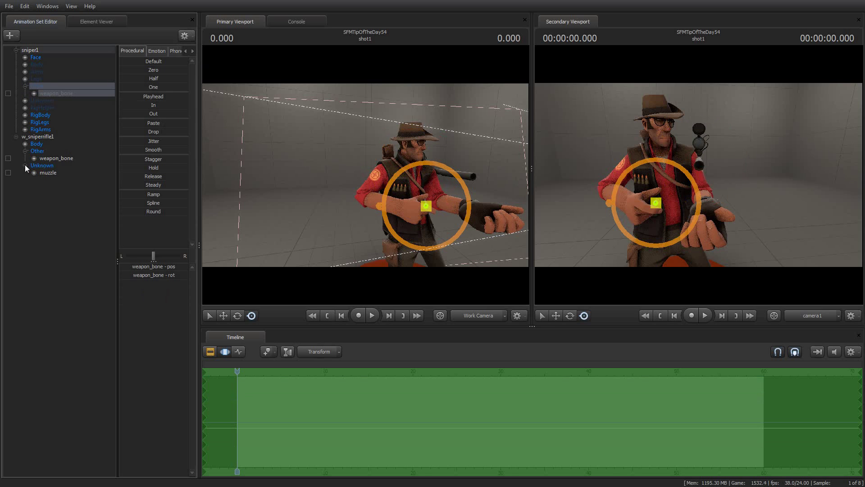
drag(45, 92, 75, 158)
click(47, 138)
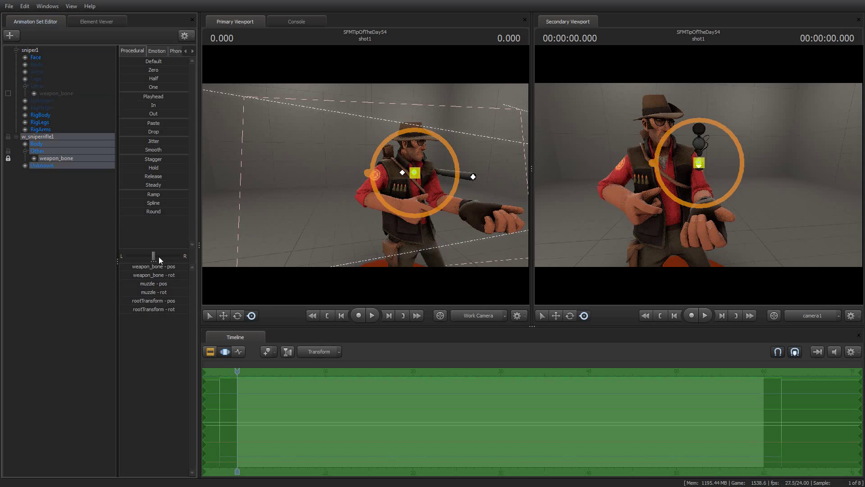
click(125, 70)
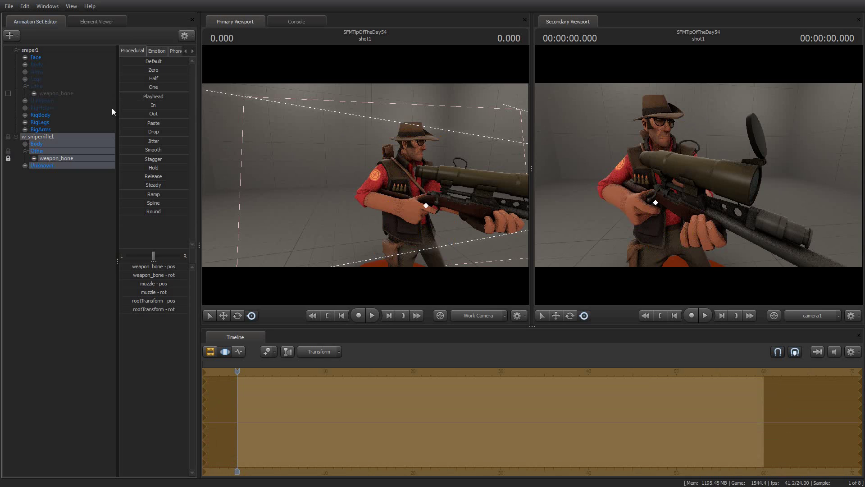
Step: Select sniper1's hidden bip_head bone and rotate his head down toward the scope
click(25, 65)
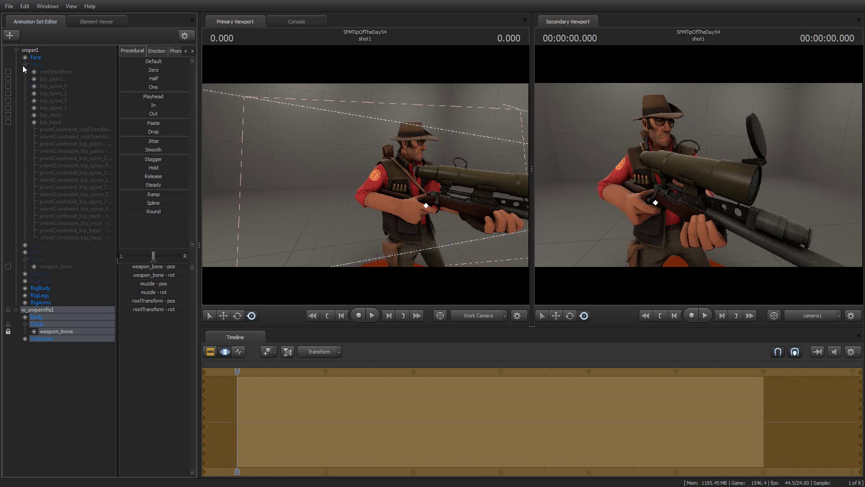
click(33, 122)
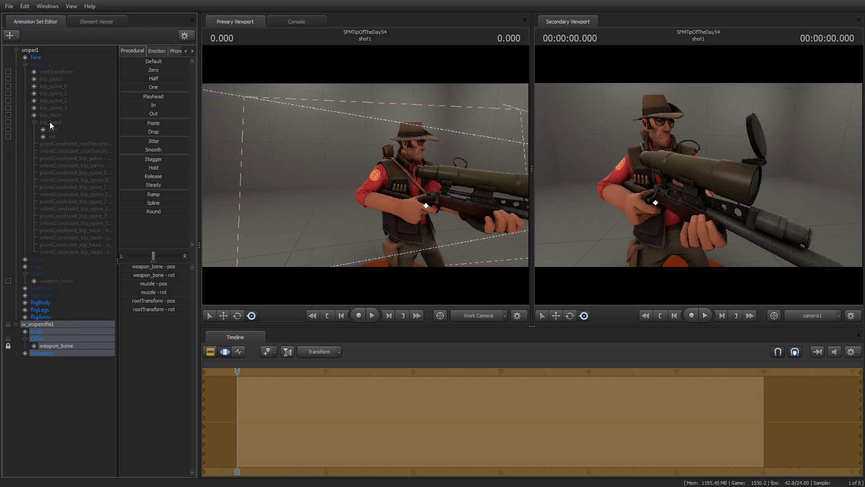
click(50, 122)
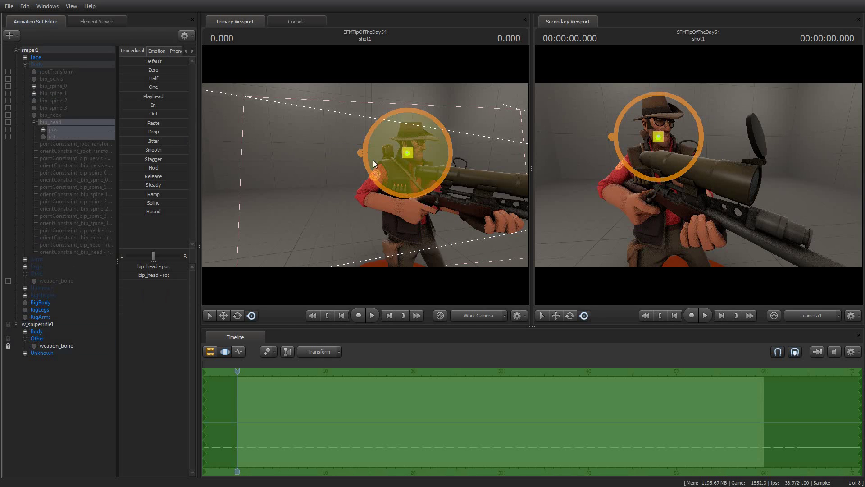
drag(433, 160, 369, 153)
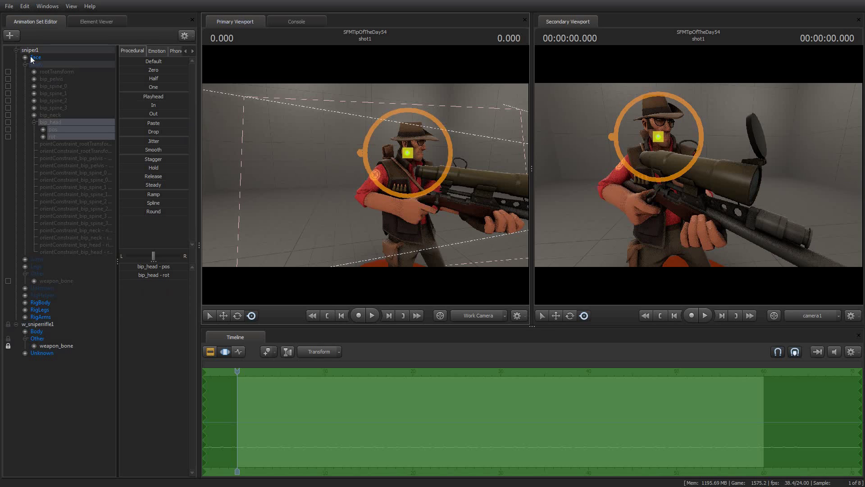
Step: Collapse sniper1 and w_sniperrifle1, then orbit the work view around the Sniper and rifle
click(16, 50)
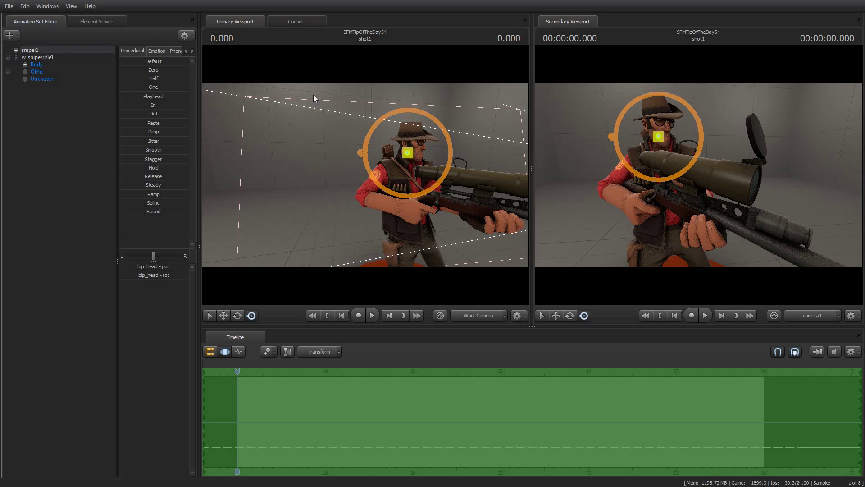
click(16, 57)
alt+drag(410, 94, 349, 175)
drag(441, 98, 486, 107)
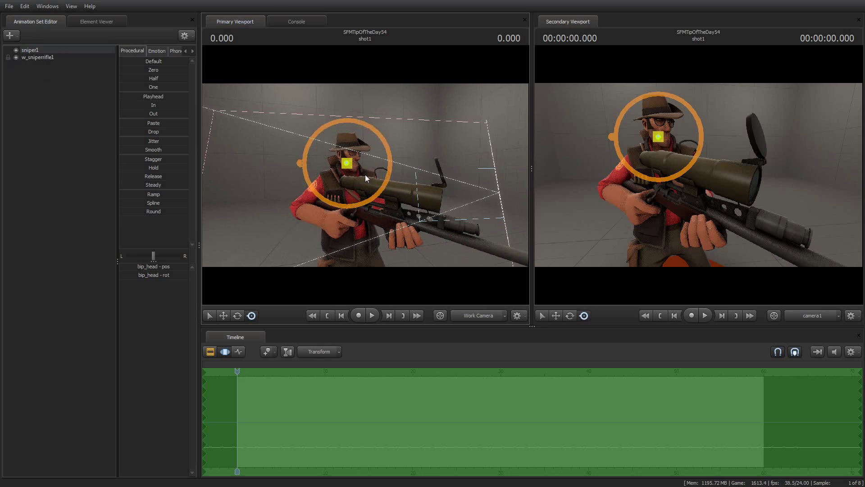